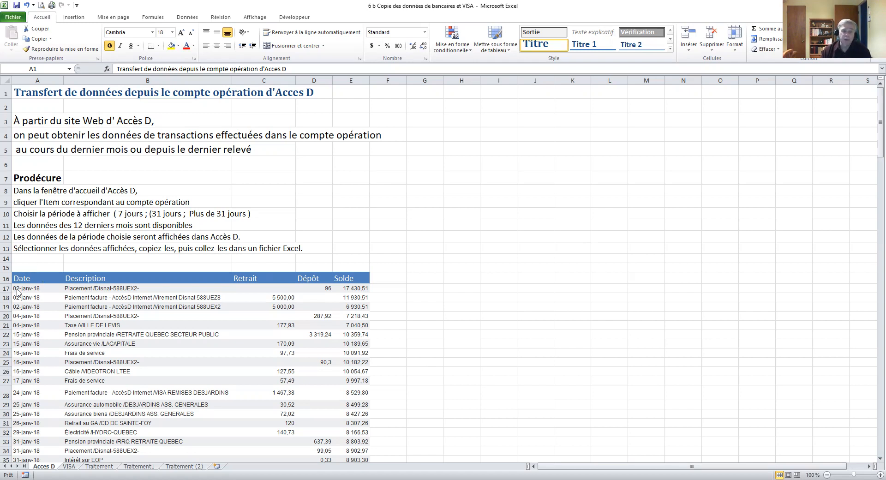
Select all the transaction rows on the Acces D sheet starting from A17, and show the VISA sheet's data.
drag(26, 293, 325, 461)
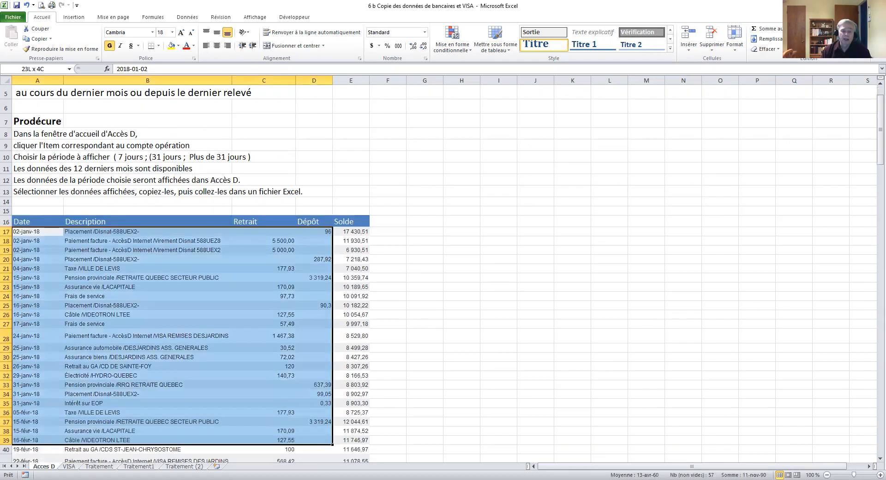
key(ctrl+shift+End)
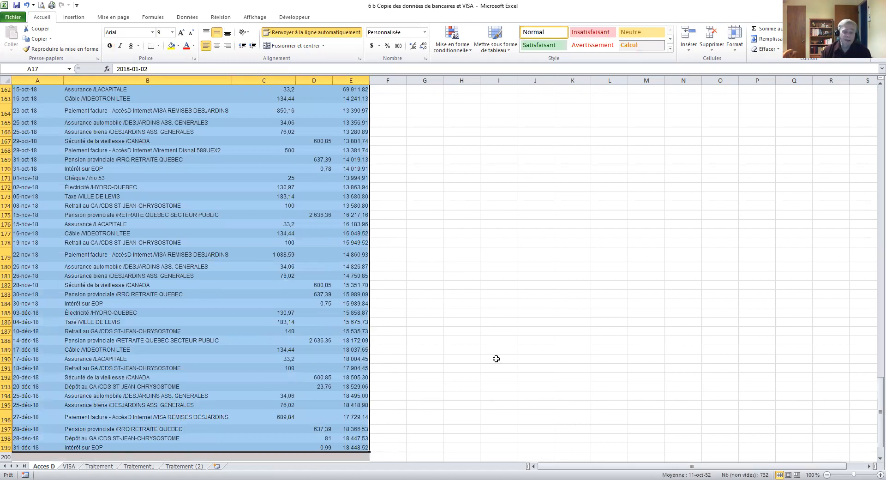
click(69, 467)
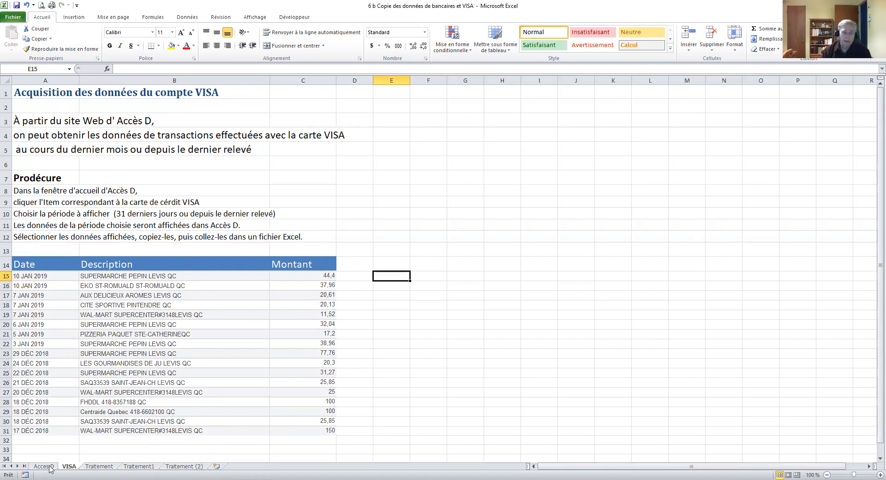
On the Traitement sheet, sort the bank transactions by Description from A to Z.
click(100, 466)
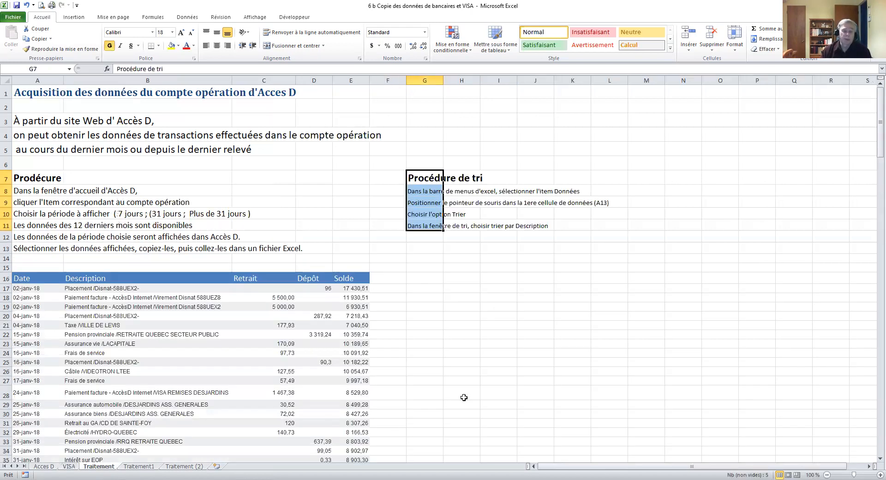
click(531, 329)
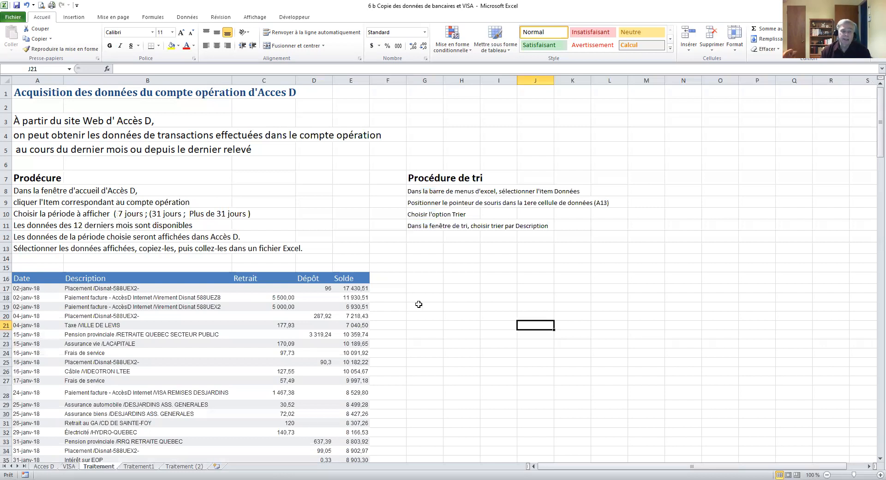
click(881, 475)
click(880, 474)
click(880, 475)
click(880, 475)
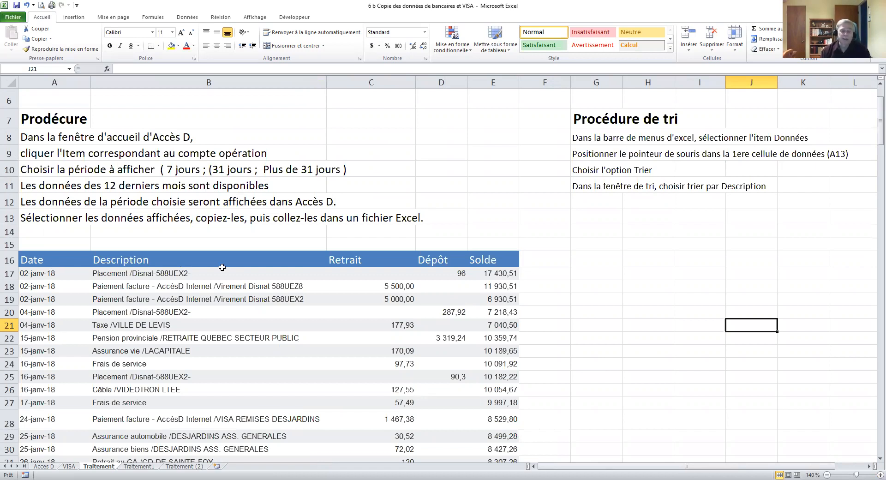
click(104, 275)
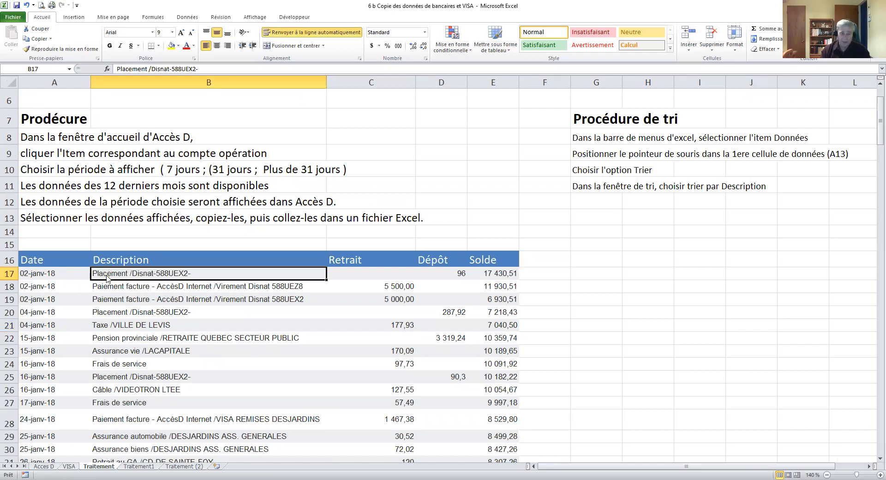
right_click(107, 278)
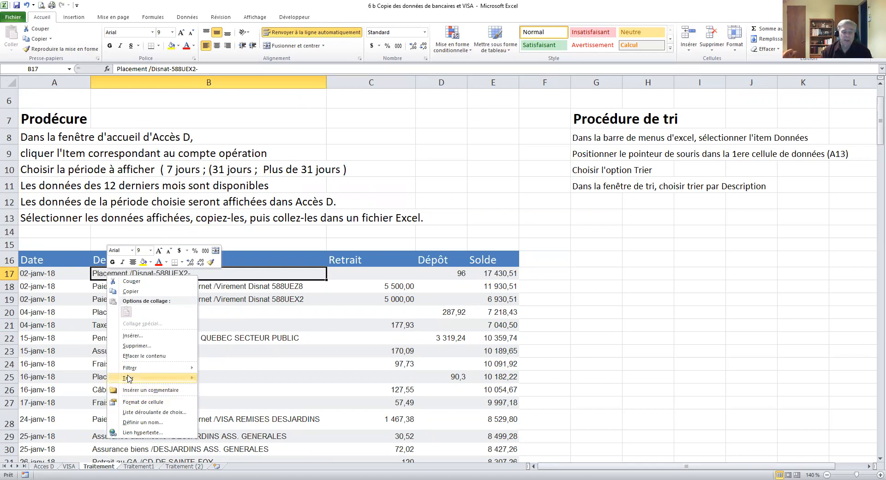
mouse_move(129, 379)
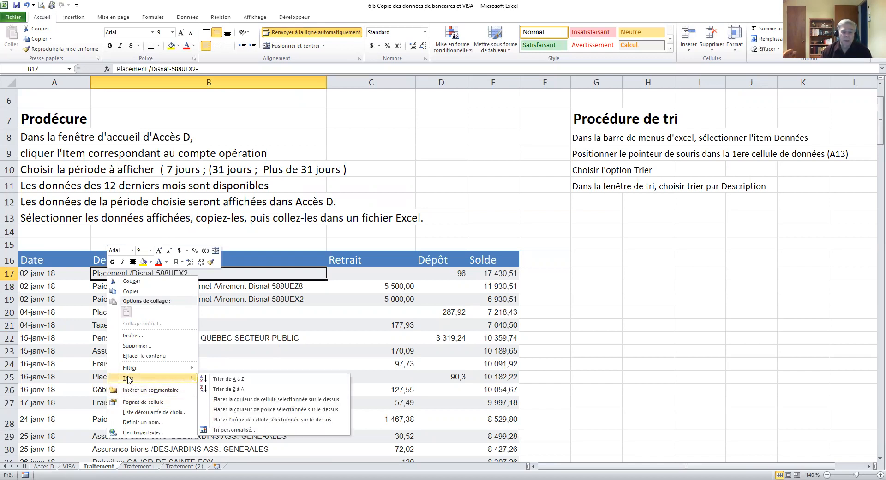
click(229, 382)
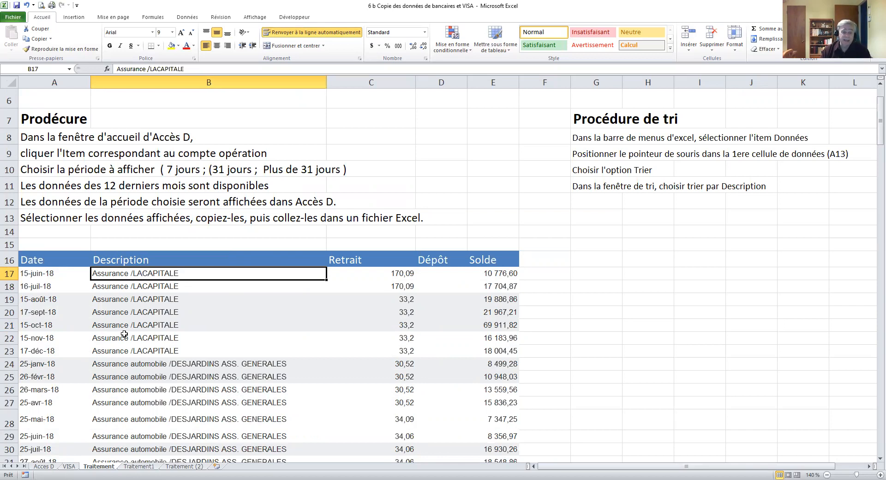
On the Traitement1 sheet, add filters to the header row from Date to Conciliation (A12:F12).
click(149, 467)
scroll(655, 136, up, 10)
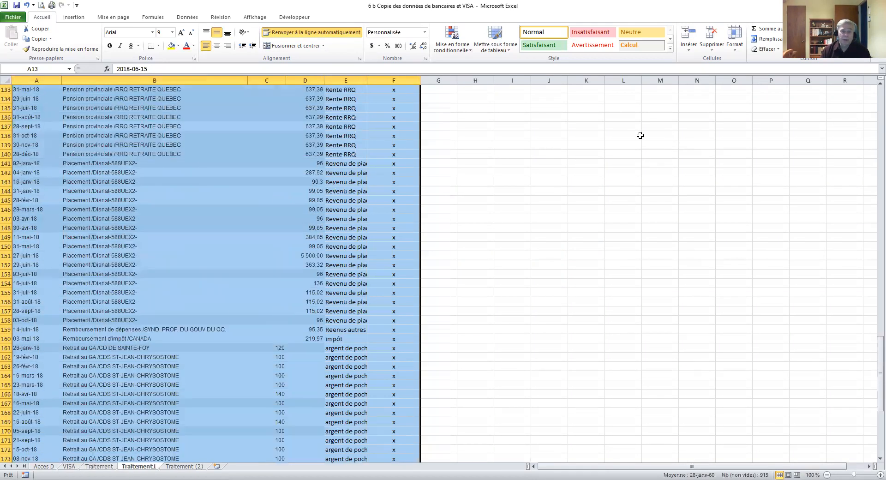
scroll(605, 129, up, 15)
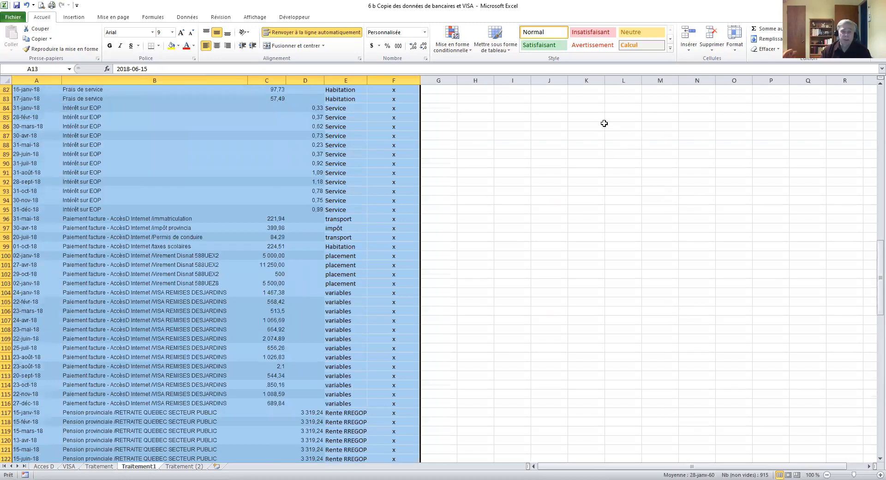
scroll(789, 138, up, 5)
scroll(874, 111, up, 5)
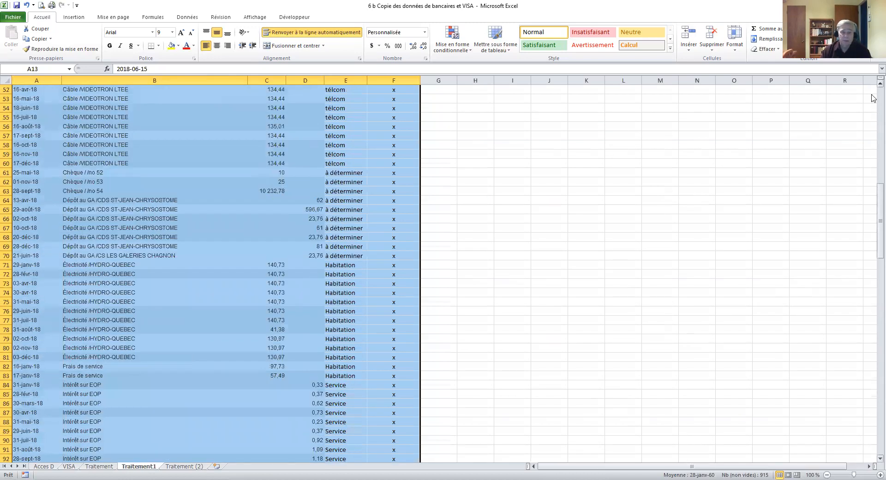
scroll(873, 98, up, 17)
click(539, 250)
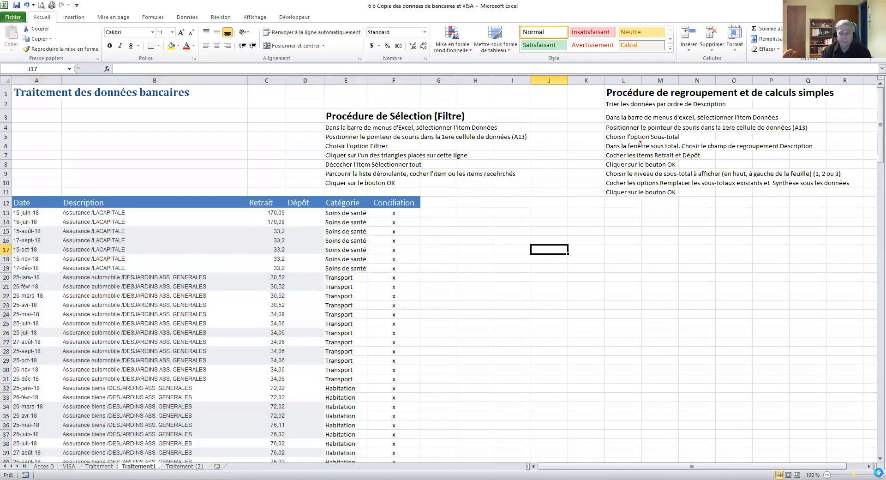
scroll(713, 392, up, 1)
scroll(34, 175, up, 1)
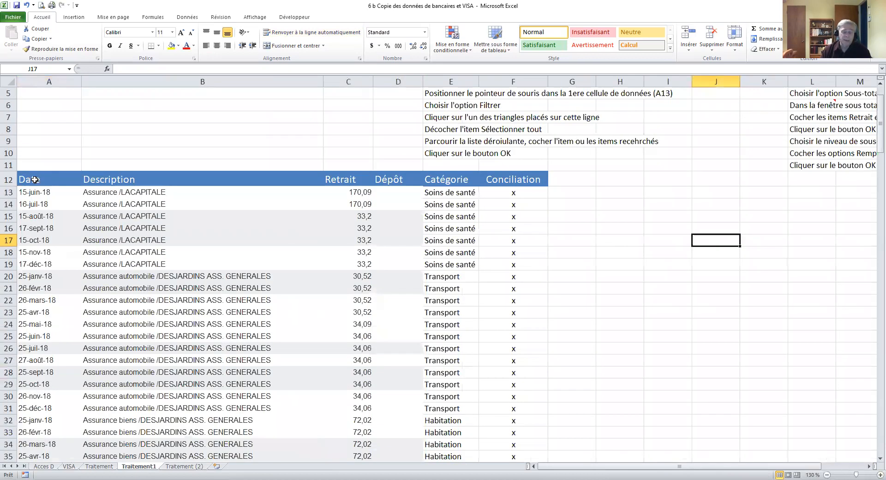
drag(28, 179, 537, 183)
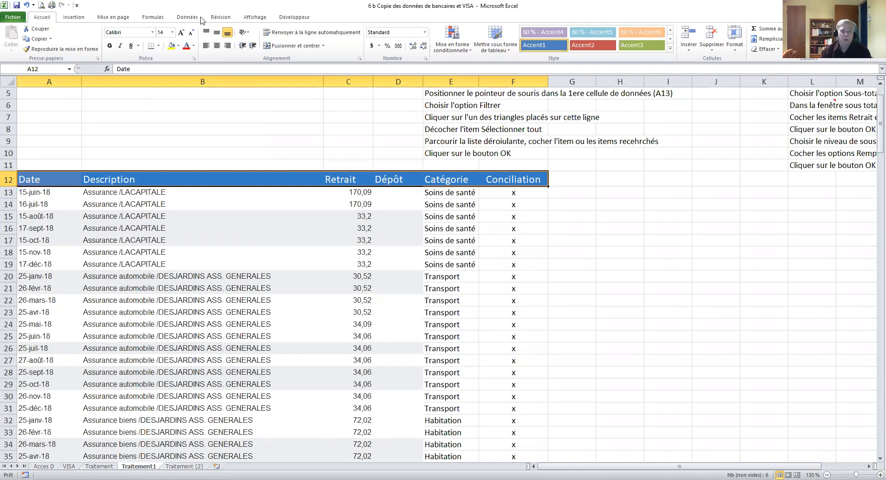
click(185, 18)
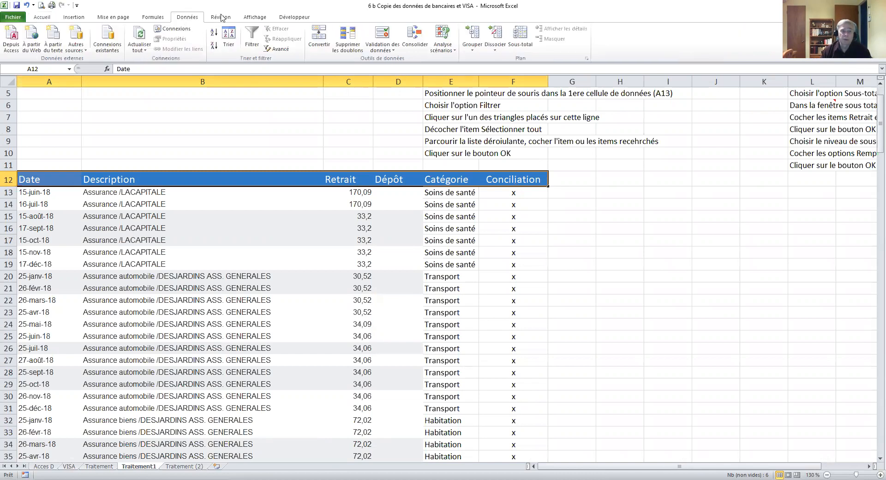
click(254, 42)
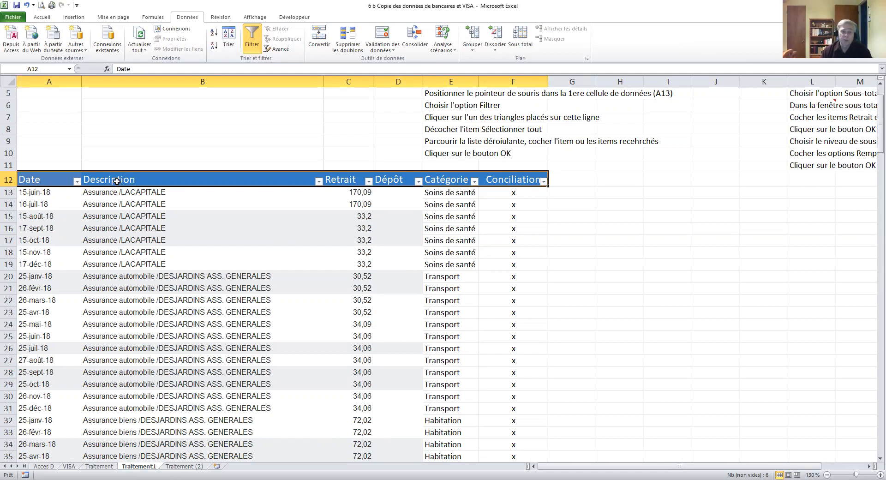
Filter the Description column to show only the "Taxe /VILLE DE LEVIS" transactions.
click(318, 181)
click(241, 268)
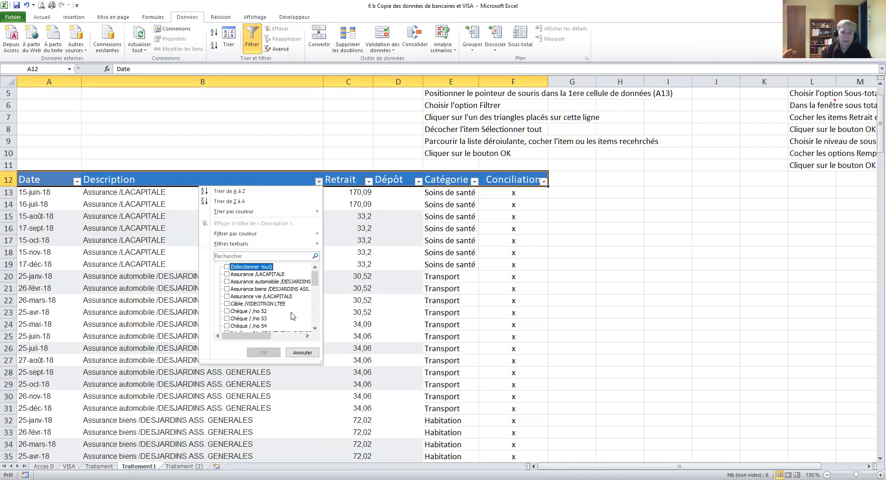
scroll(316, 318, down, 5)
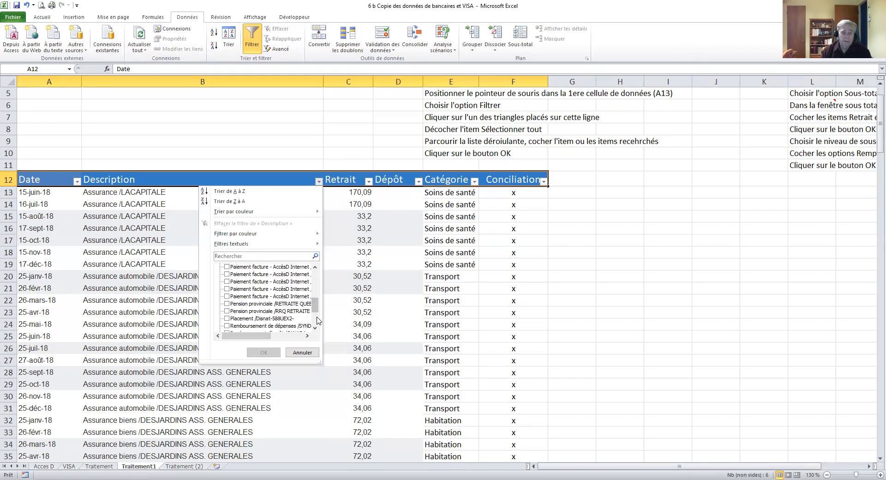
scroll(316, 320, down, 3)
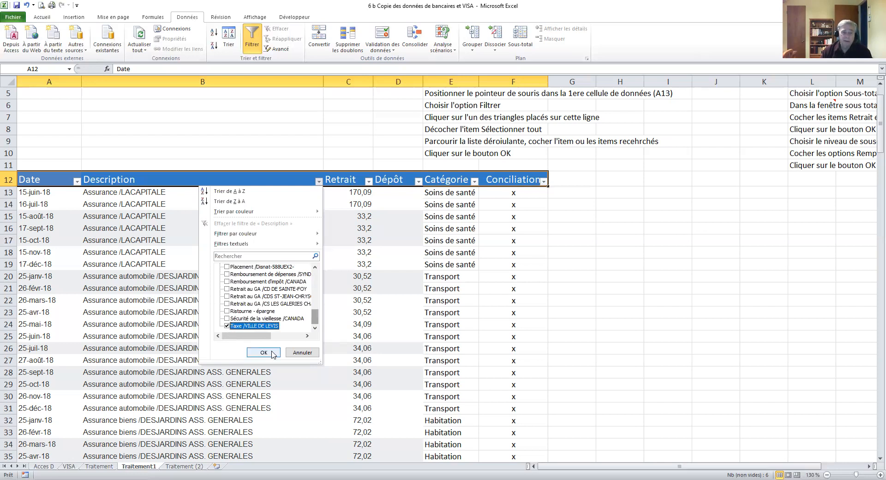
click(273, 353)
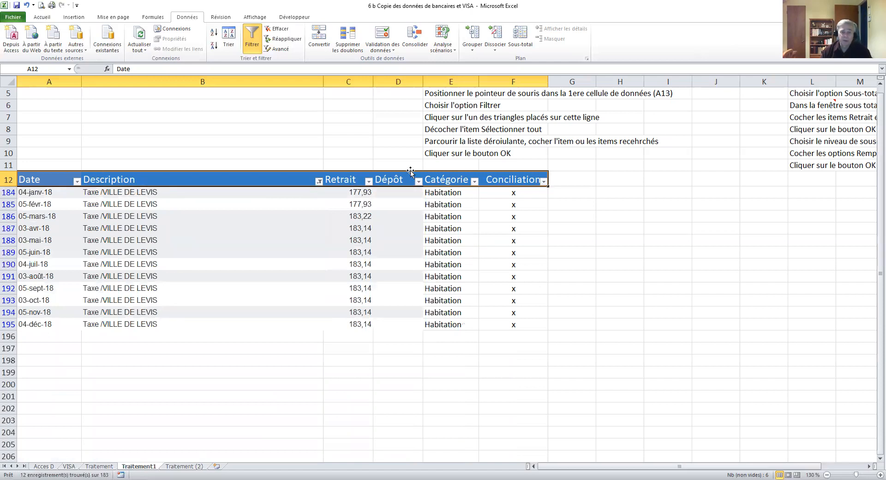
Reselect every item in the Description filter to show all transactions again.
click(319, 185)
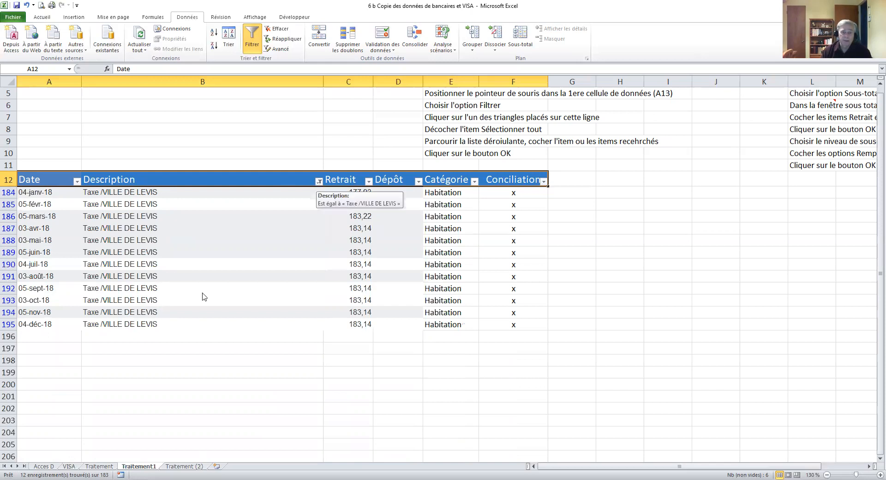
click(227, 267)
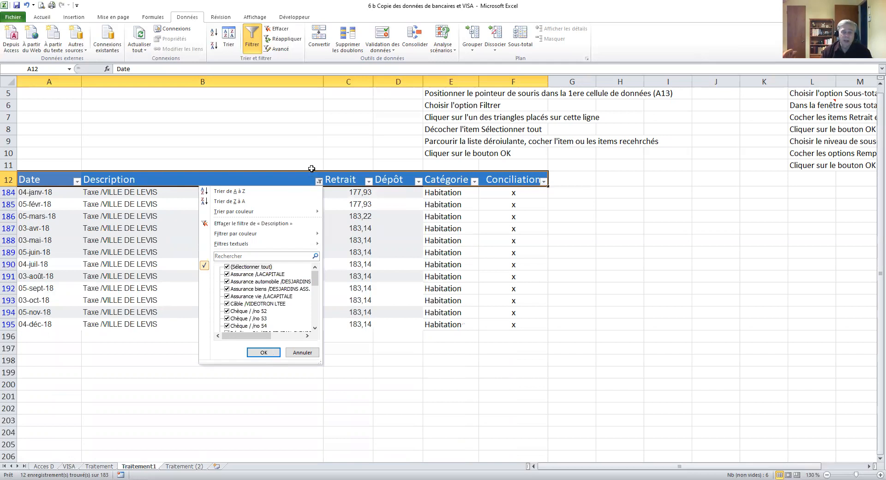
key(Return)
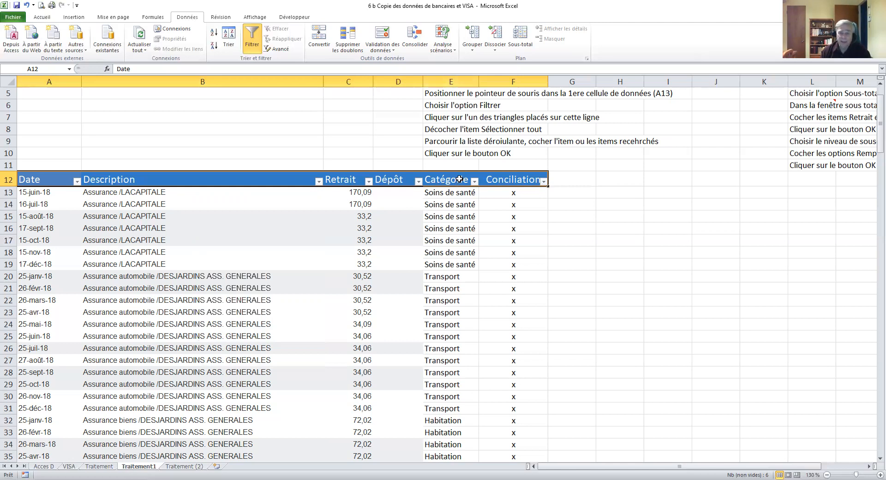
Select the "Soins de santé" cells E13:E19 and review the categories assigned throughout the Catégorie column.
drag(456, 190, 457, 264)
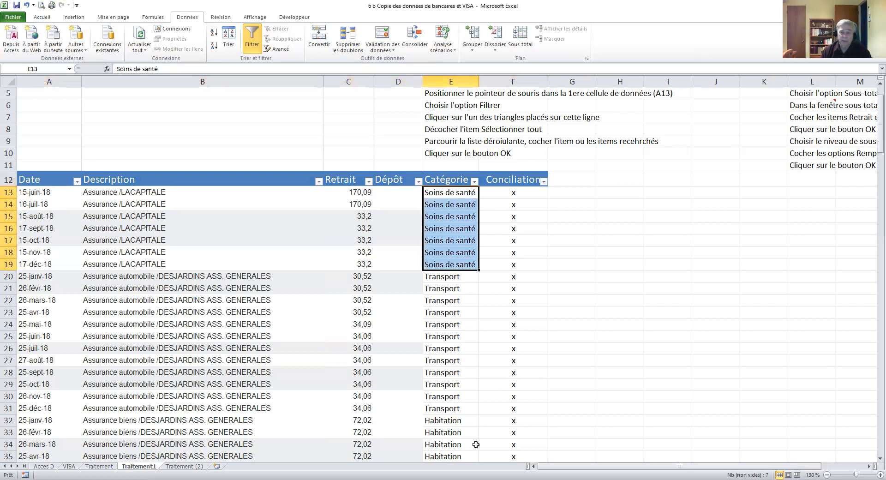
scroll(652, 397, down, 9)
scroll(652, 397, down, 14)
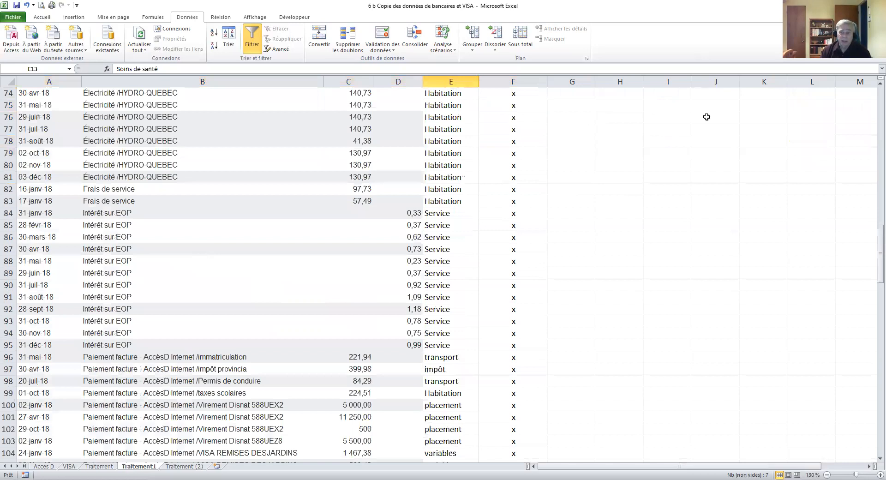
scroll(872, 88, up, 4)
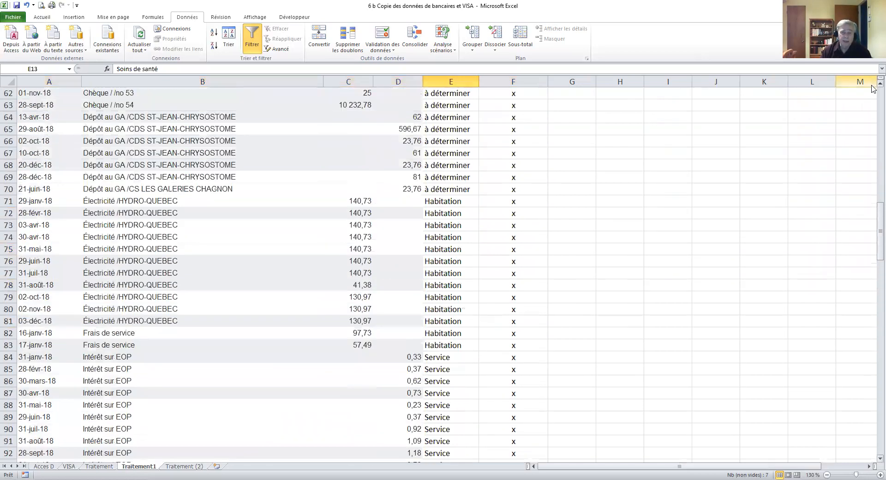
scroll(872, 88, up, 8)
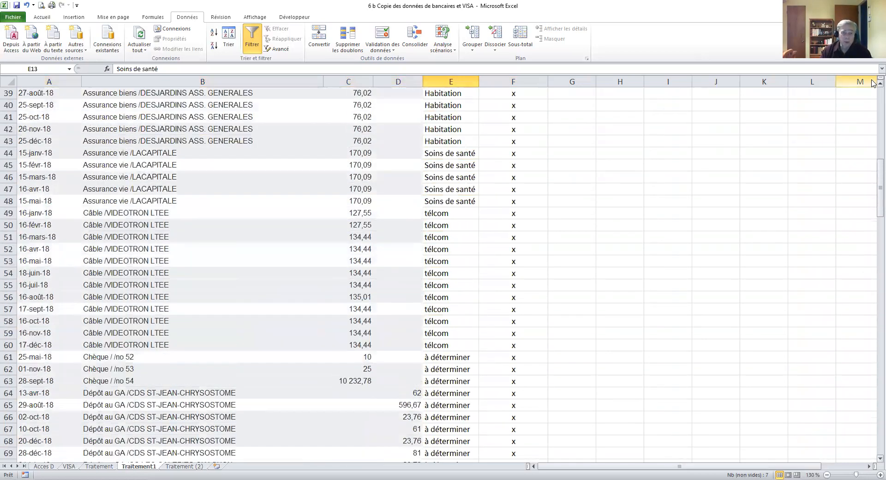
scroll(630, 180, up, 10)
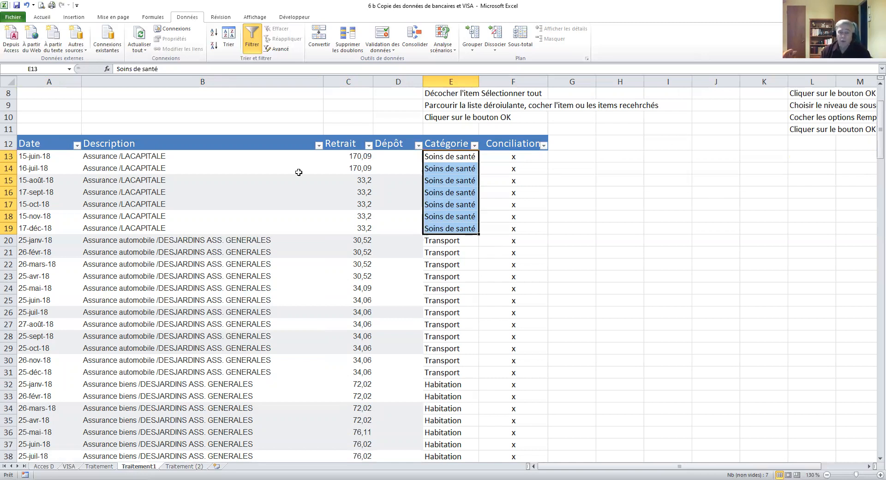
Filter the Catégorie column to show only the Transport transactions.
click(474, 146)
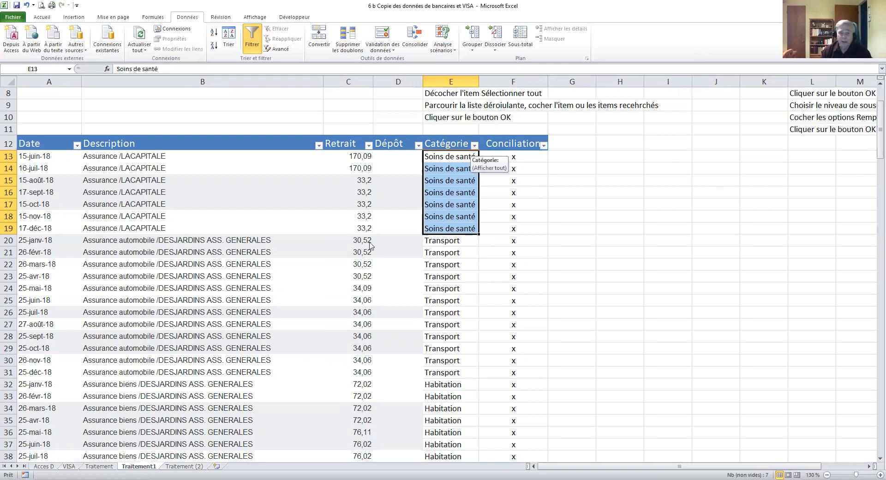
click(402, 231)
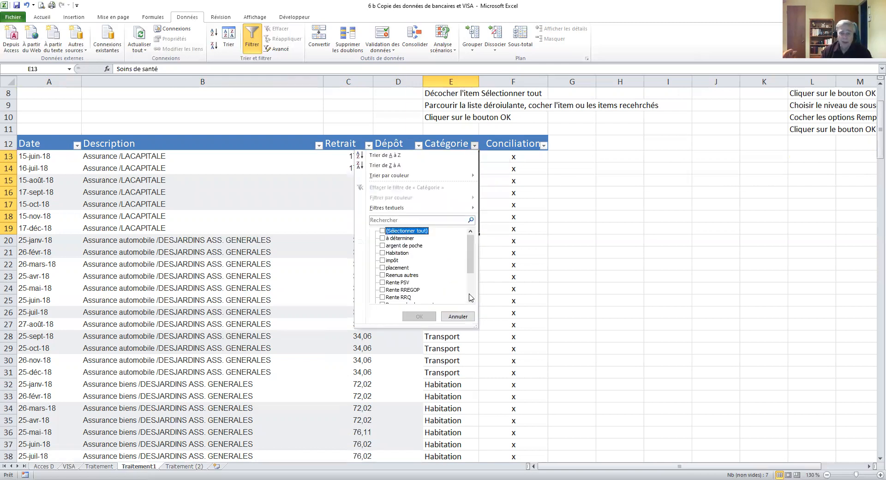
scroll(382, 294, down, 2)
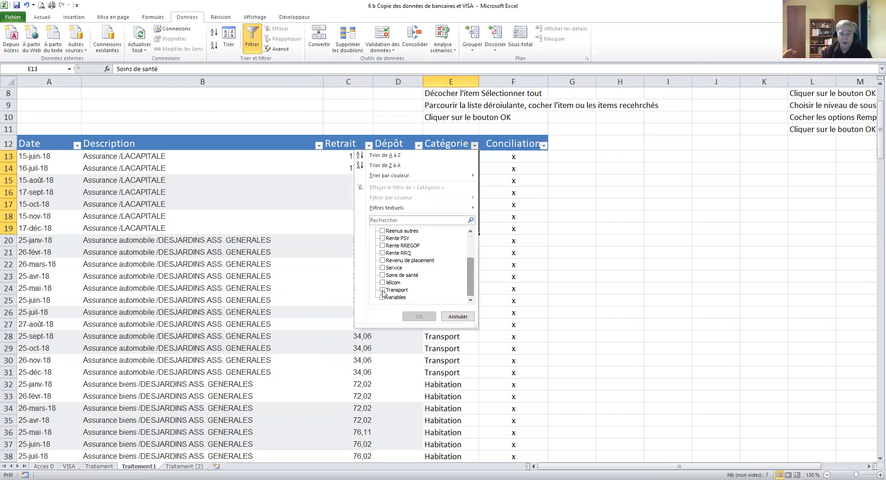
click(382, 289)
click(418, 317)
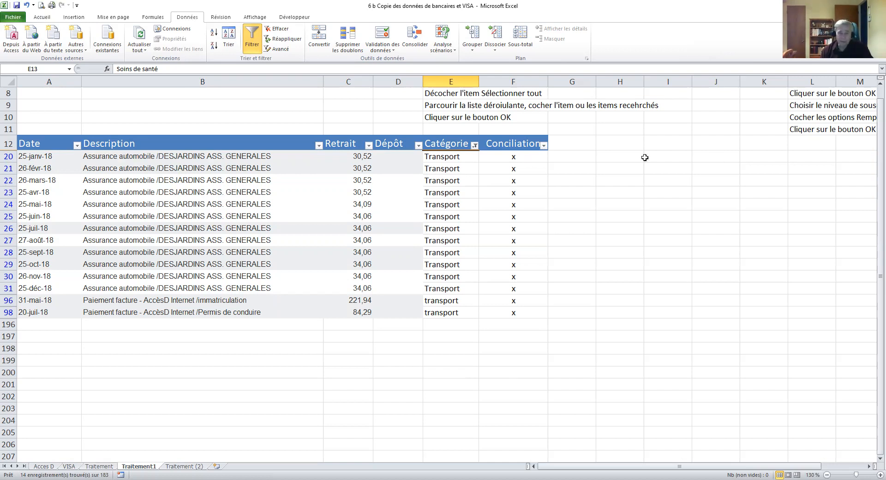
Reselect every item in the Catégorie filter and turn off filtering for the transaction table.
click(476, 147)
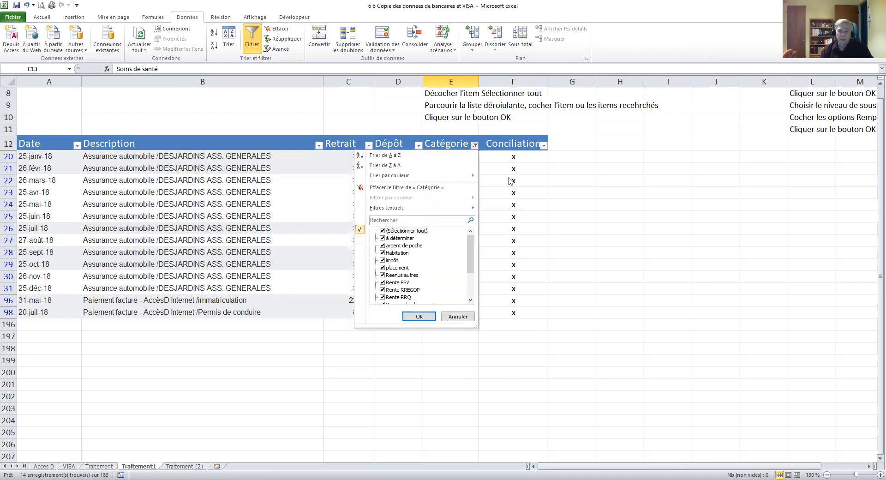
click(419, 317)
click(513, 144)
click(253, 38)
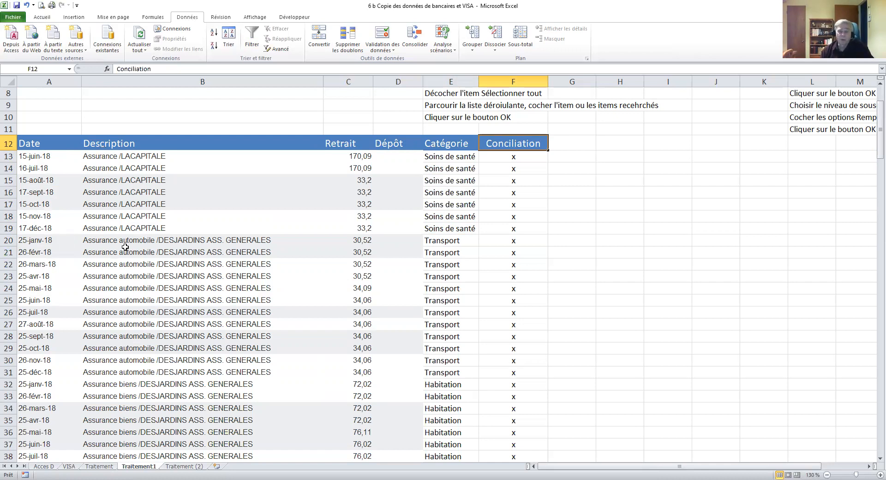
Sort the transaction table by the Catégorie column from A to Z.
click(449, 157)
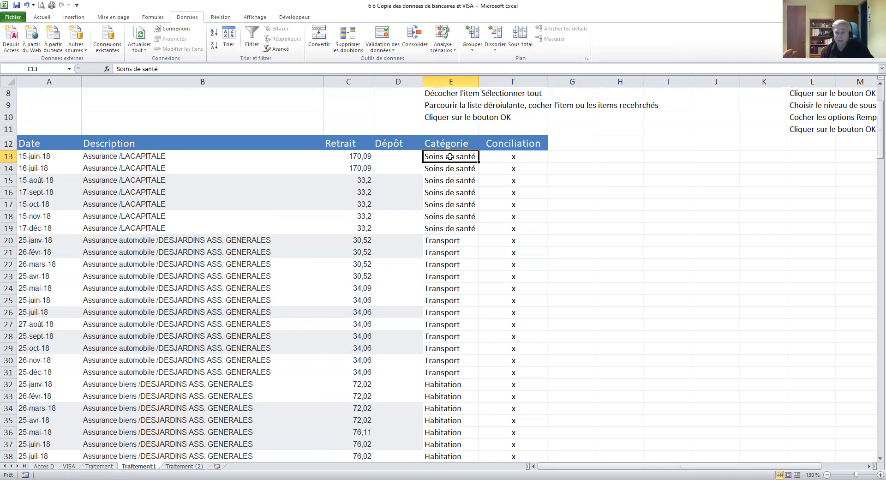
right_click(451, 159)
mouse_move(473, 261)
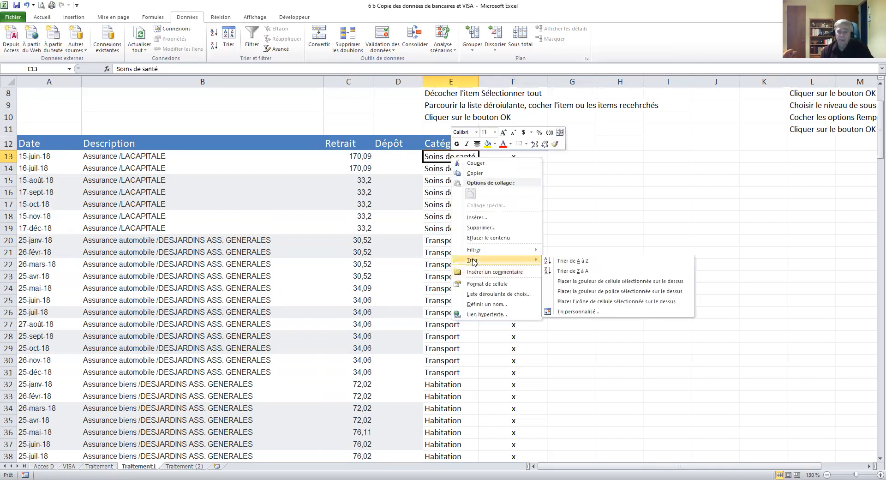
click(572, 261)
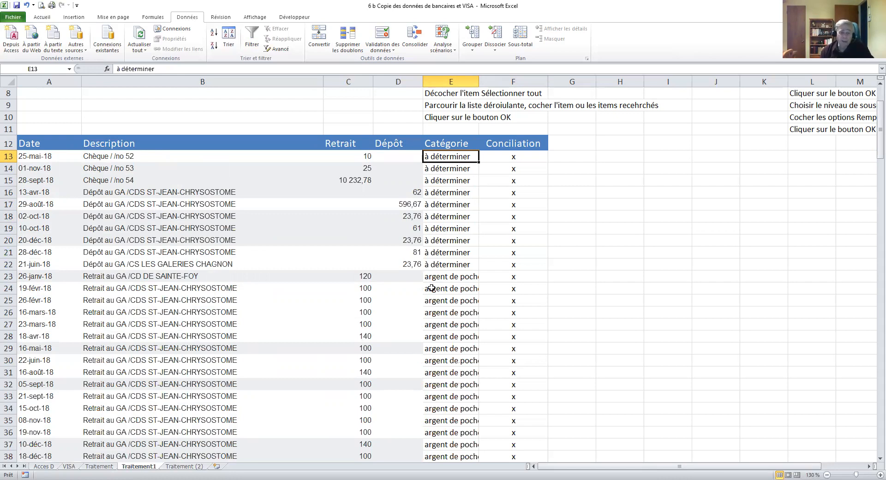
On the Traitement (2) sheet, examine the subtotaled transactions at outline levels 1, 2 and 3.
click(185, 466)
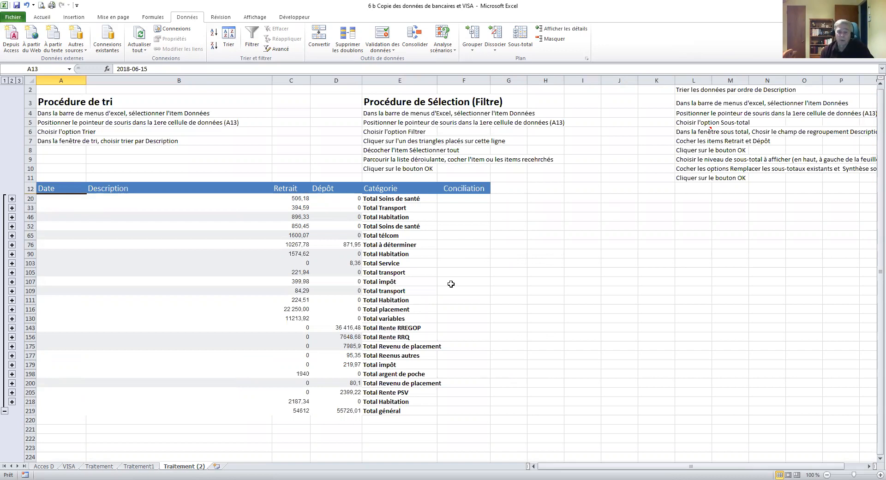
scroll(854, 381, up, 4)
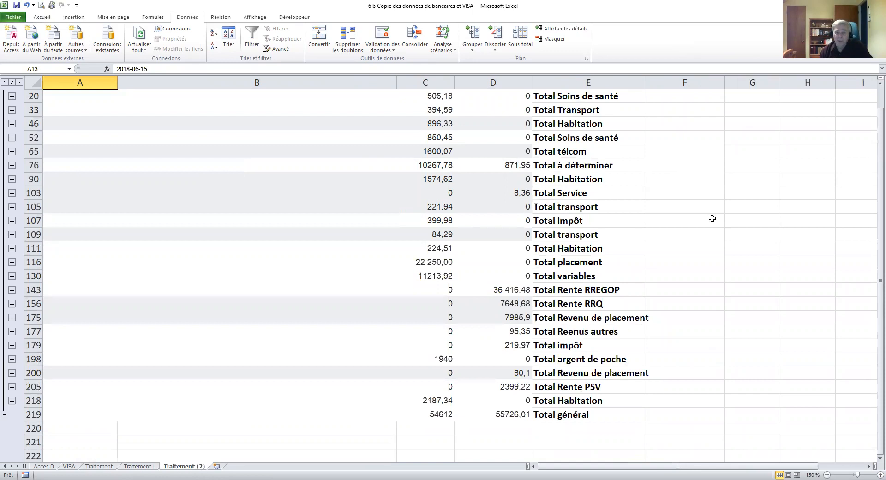
scroll(711, 218, up, 4)
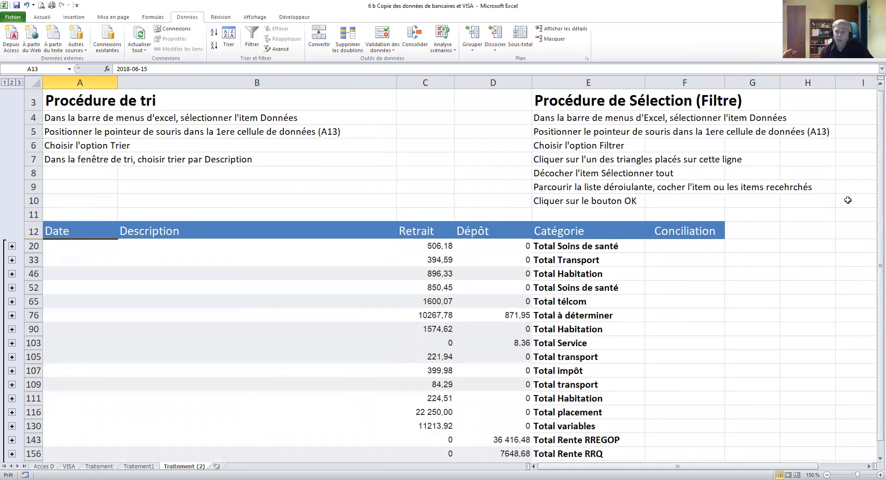
scroll(578, 134, up, 1)
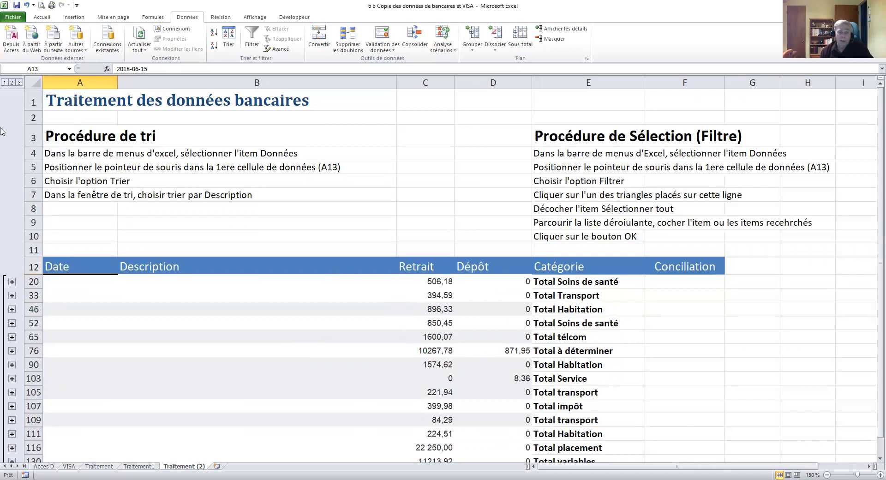
click(4, 82)
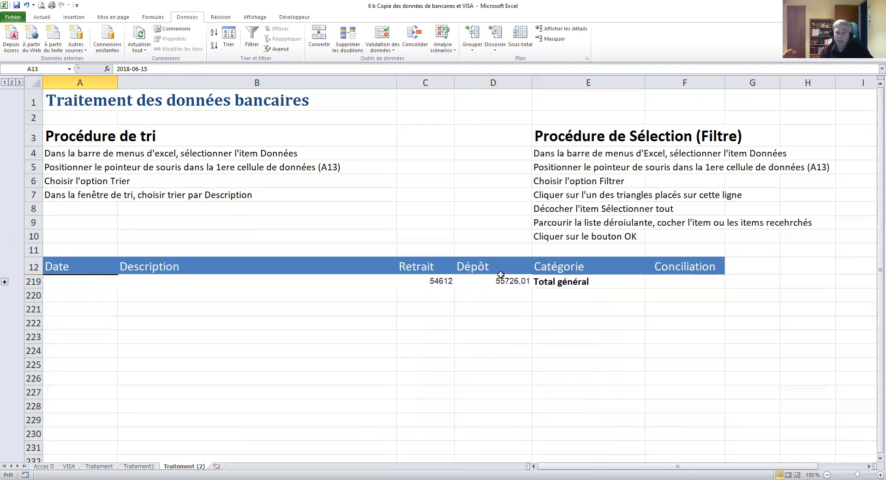
click(11, 83)
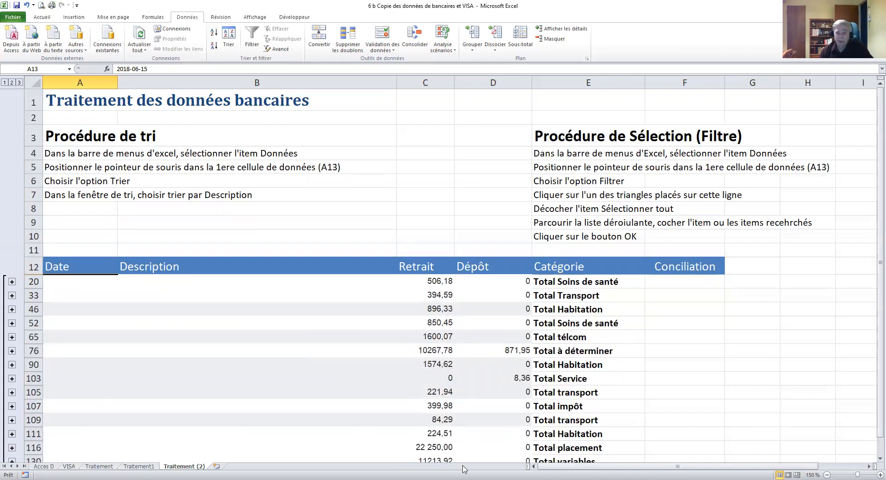
click(19, 83)
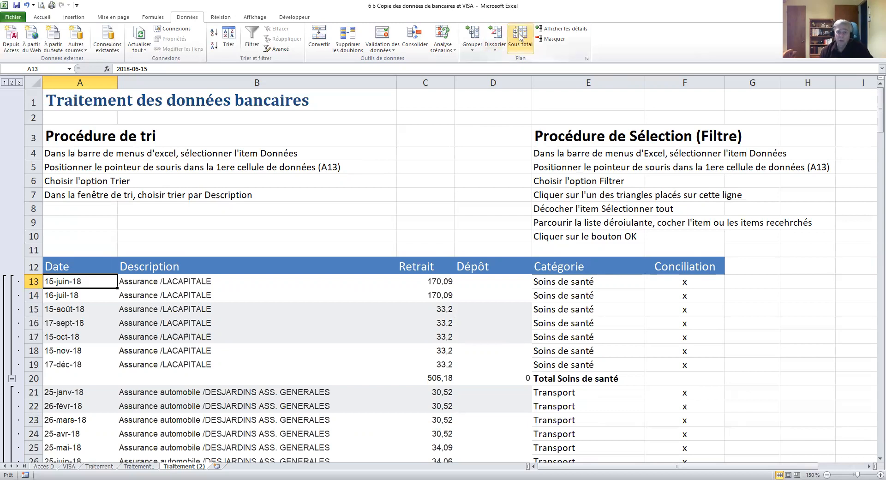
Remove all existing subtotals from the transaction table on the Traitement (2) sheet.
click(520, 36)
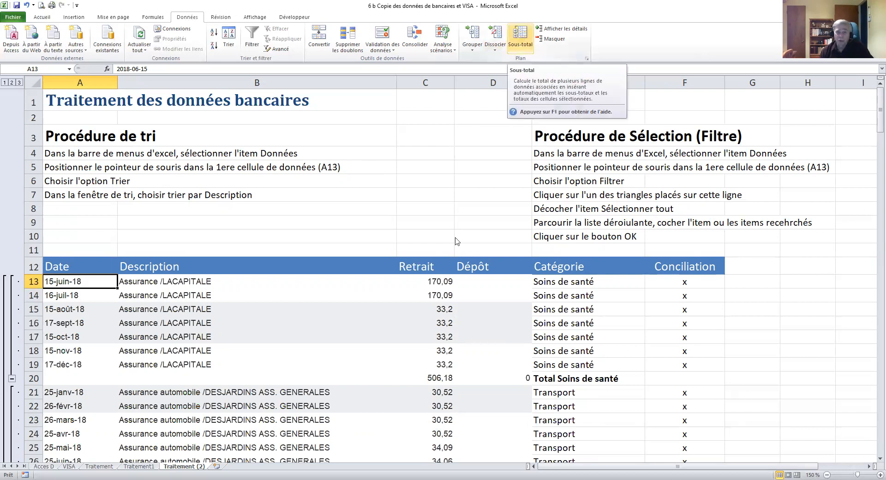
click(454, 241)
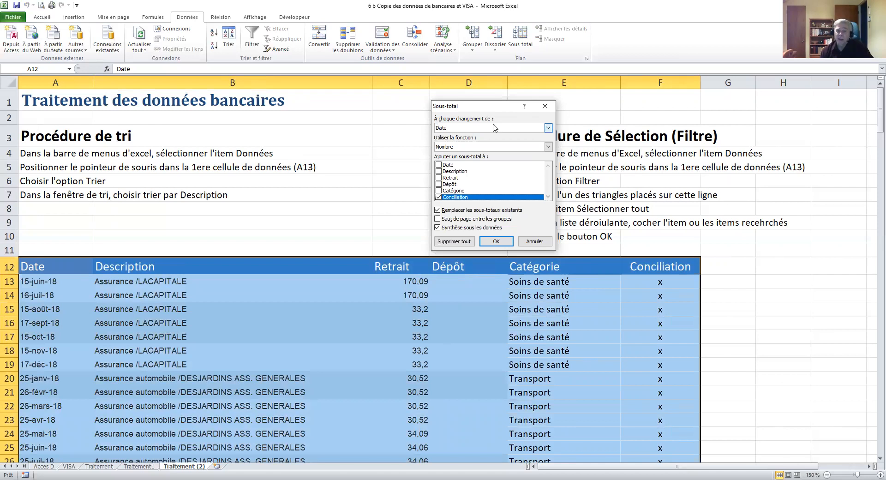
Add subtotals at each change in Catégorie, using the Somme function on Retrait and Dépôt and excluding Conciliation.
click(548, 128)
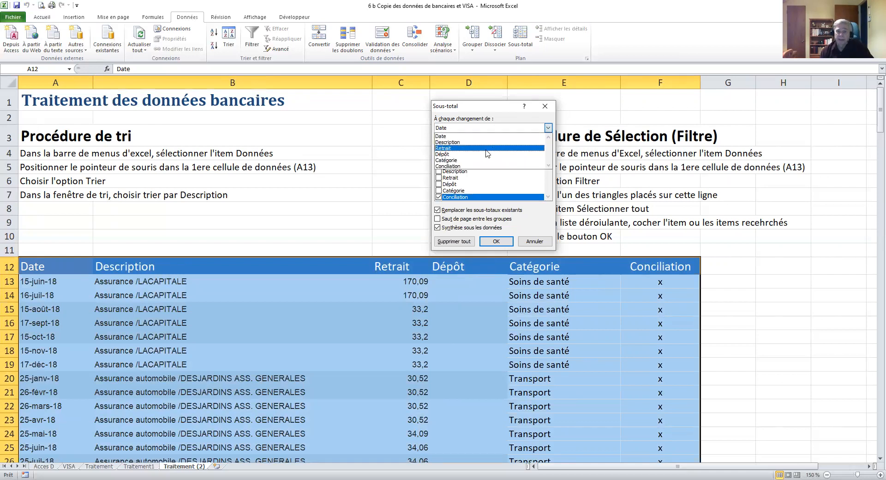
click(455, 162)
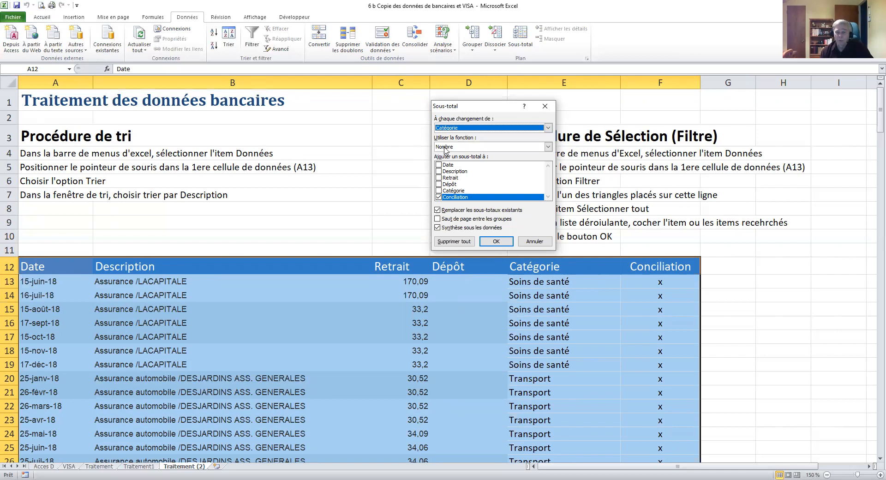
click(549, 147)
click(446, 157)
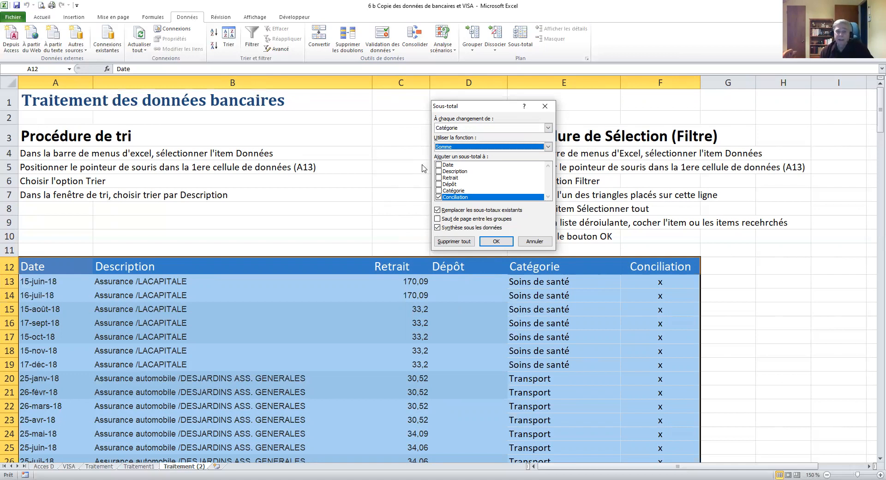
click(438, 178)
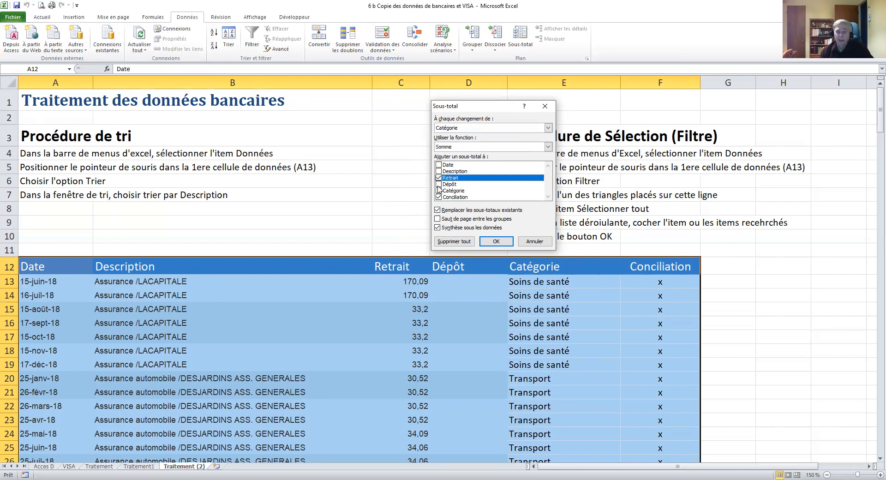
click(439, 184)
click(438, 197)
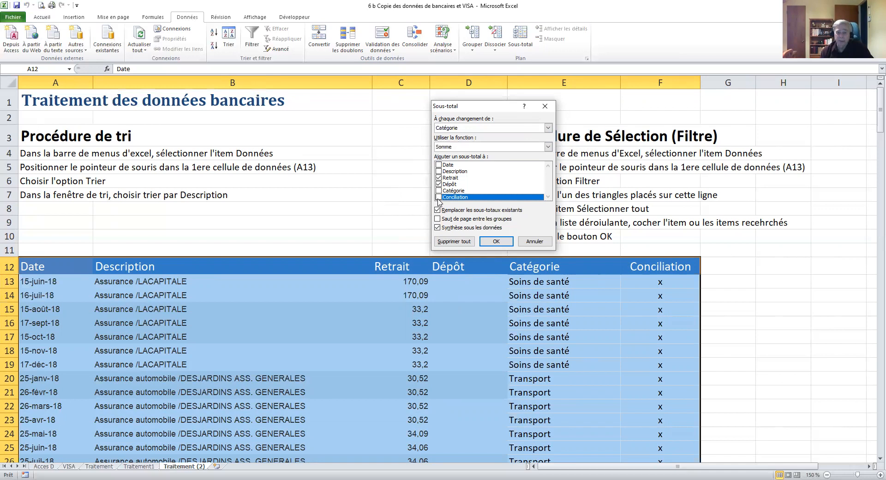
click(497, 243)
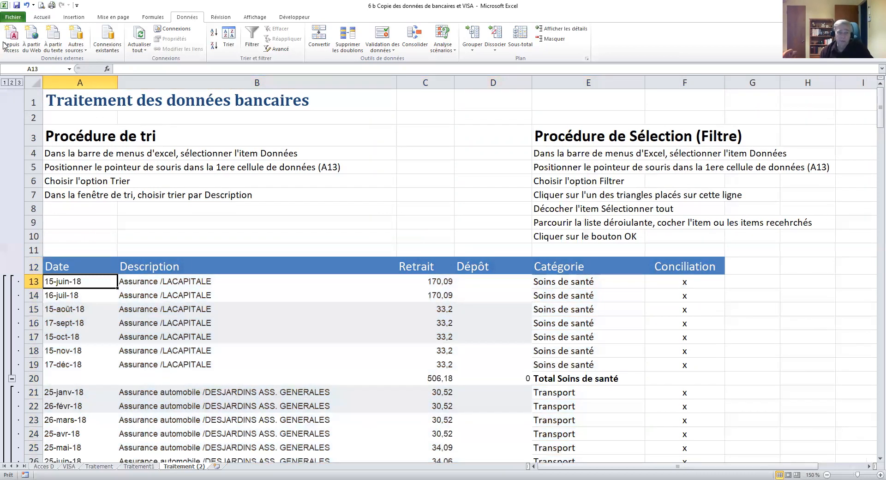
Collapse the outline to the category subtotals at level 2 and to the grand total at level 1.
click(13, 83)
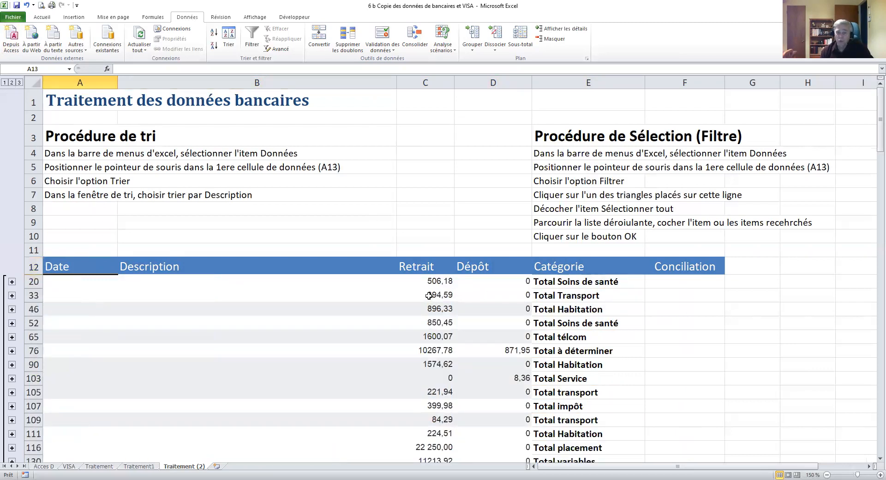
click(5, 82)
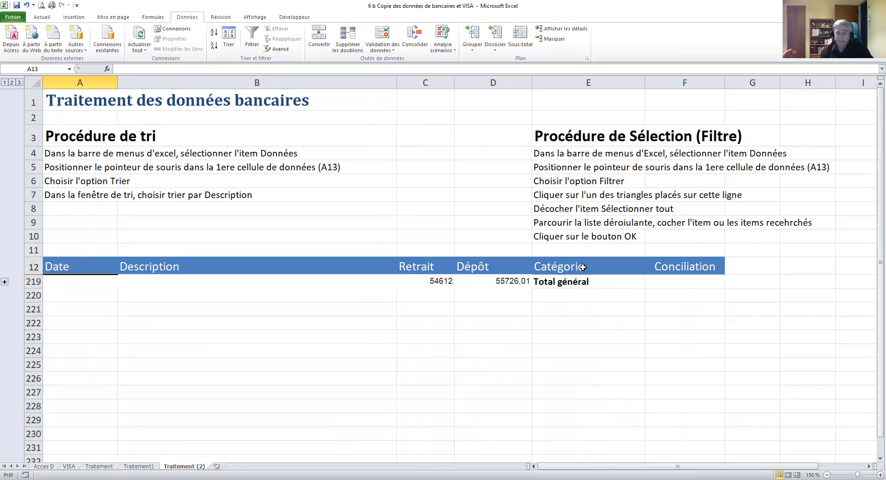